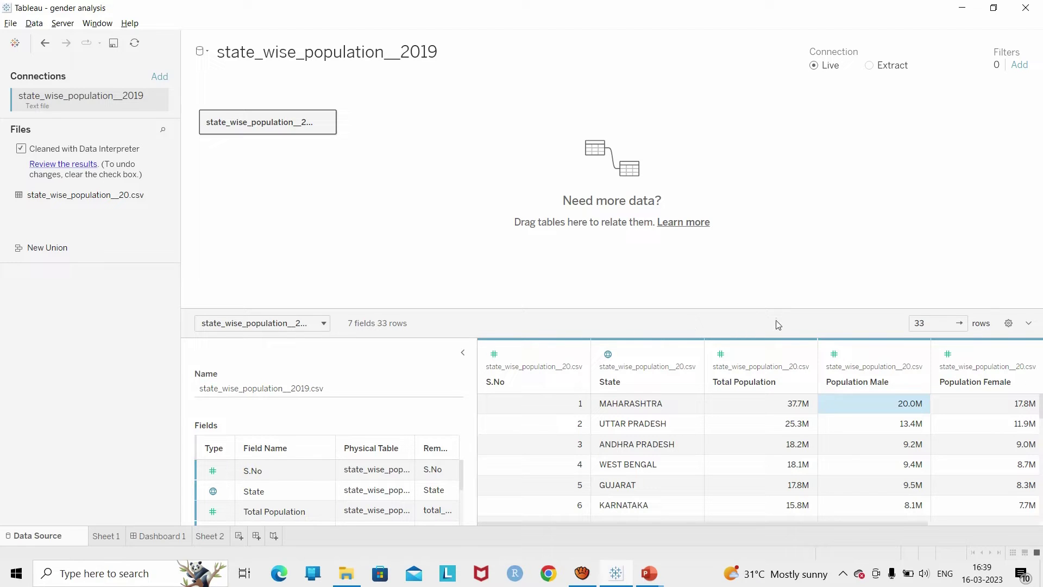
Browse the State rows and population values in the data preview grid.
key(Right)
key(Left)
key(Left)
key(Left)
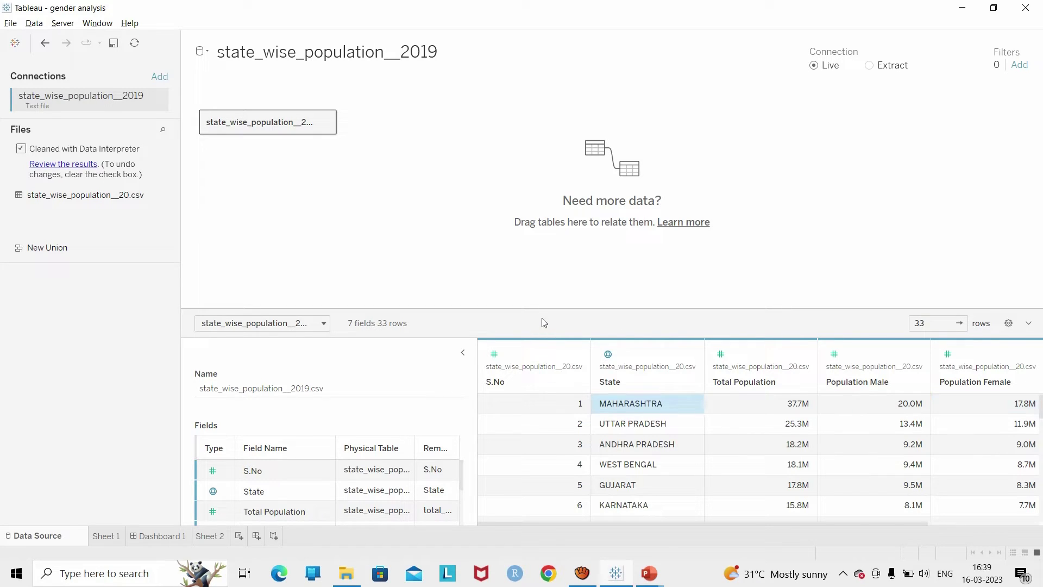
key(Down)
key(Down)
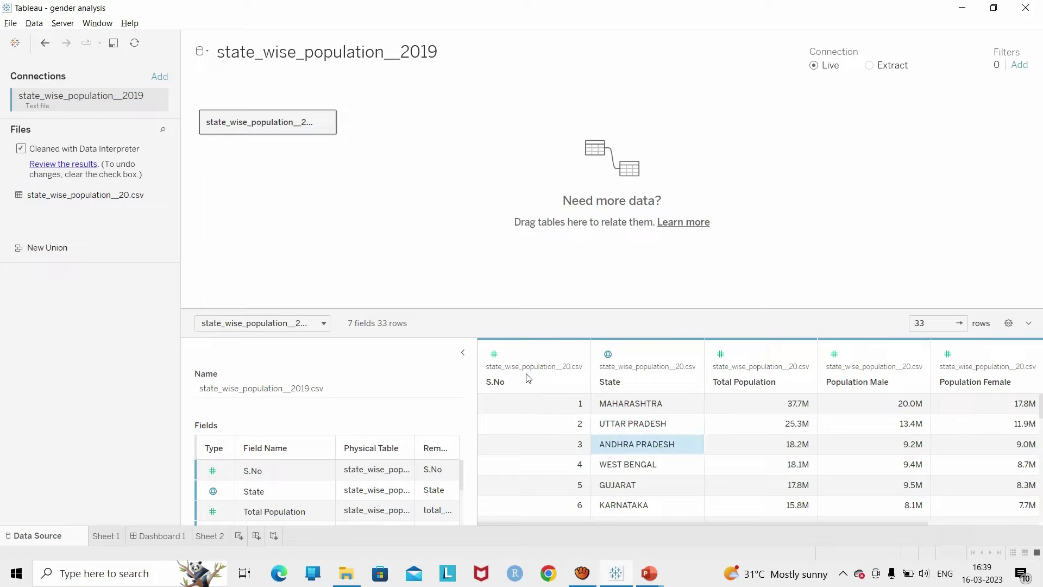
key(Down)
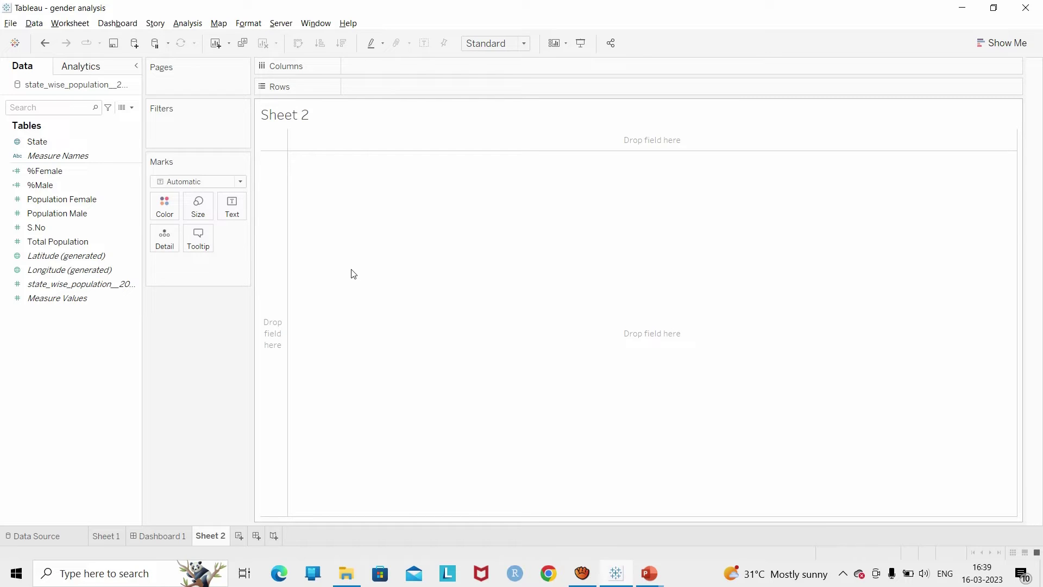
Put State on Rows and Population Female and Population Male on Columns as bars.
click(95, 141)
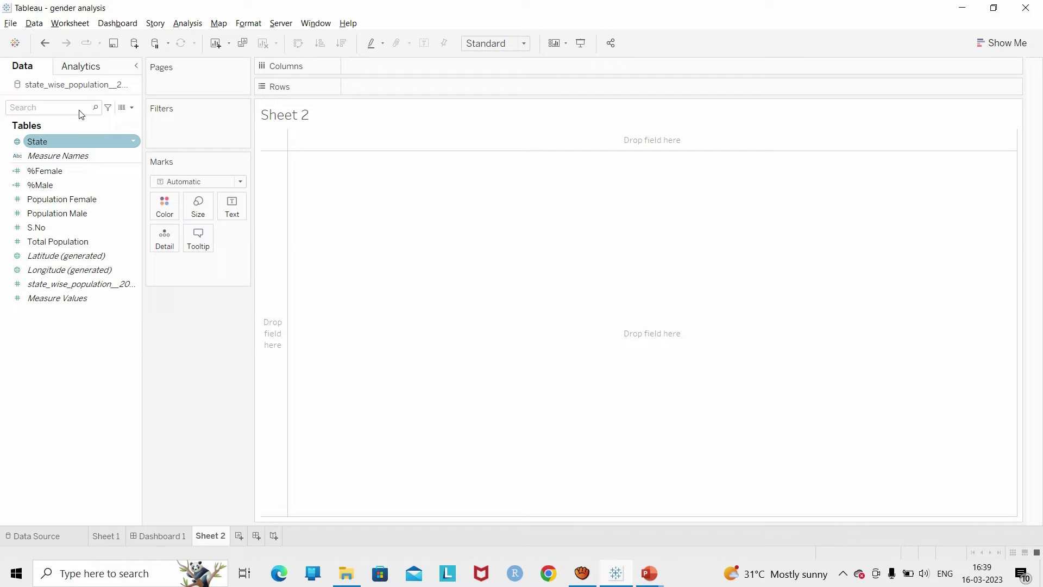
drag(66, 141, 335, 72)
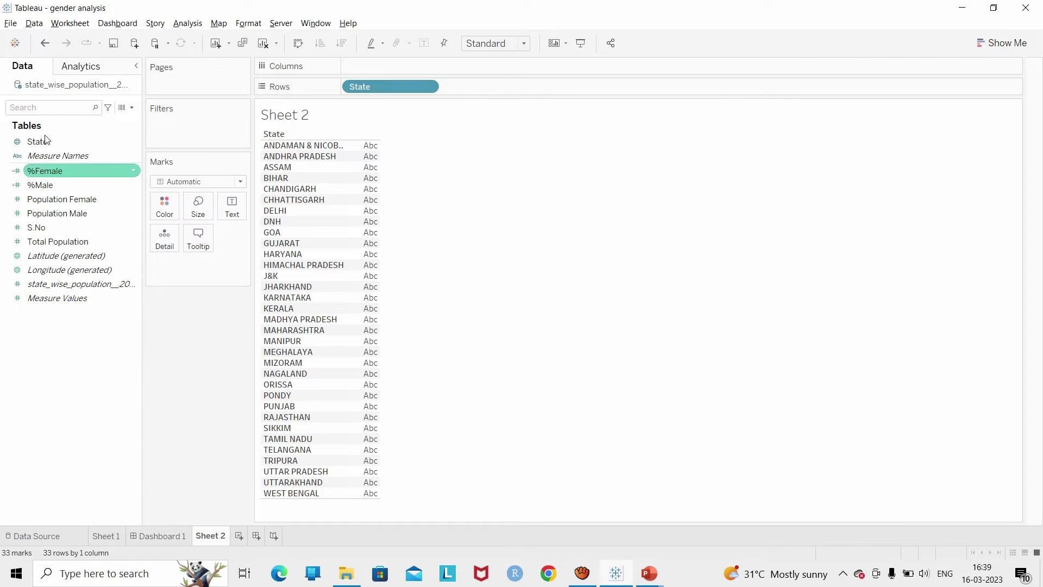
click(60, 199)
drag(60, 199, 301, 63)
click(57, 213)
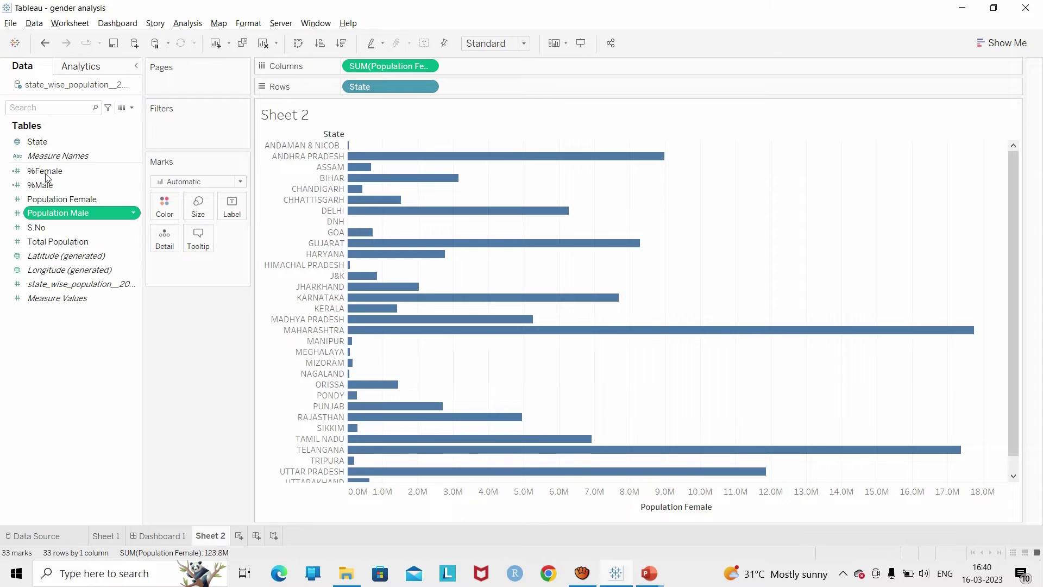
drag(57, 213, 383, 56)
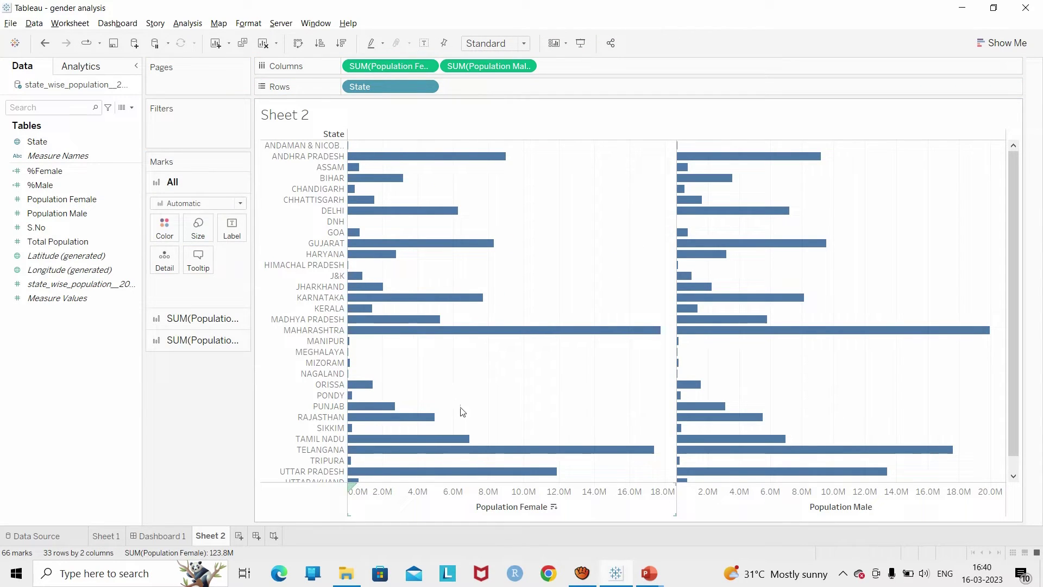
right_click(576, 509)
Reverse the Population Female axis and sort the states by population, largest first.
key(Up)
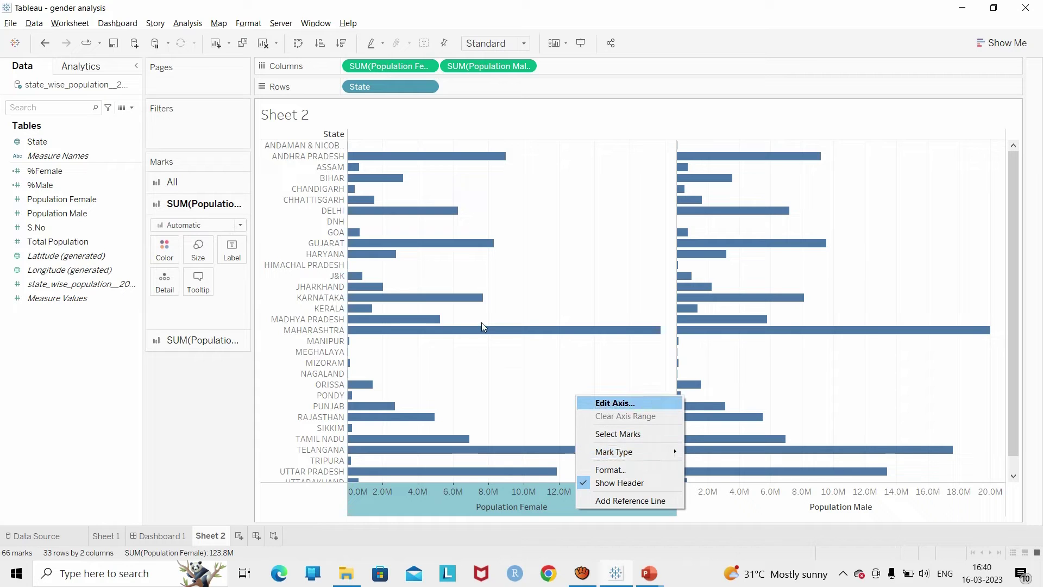
key(Return)
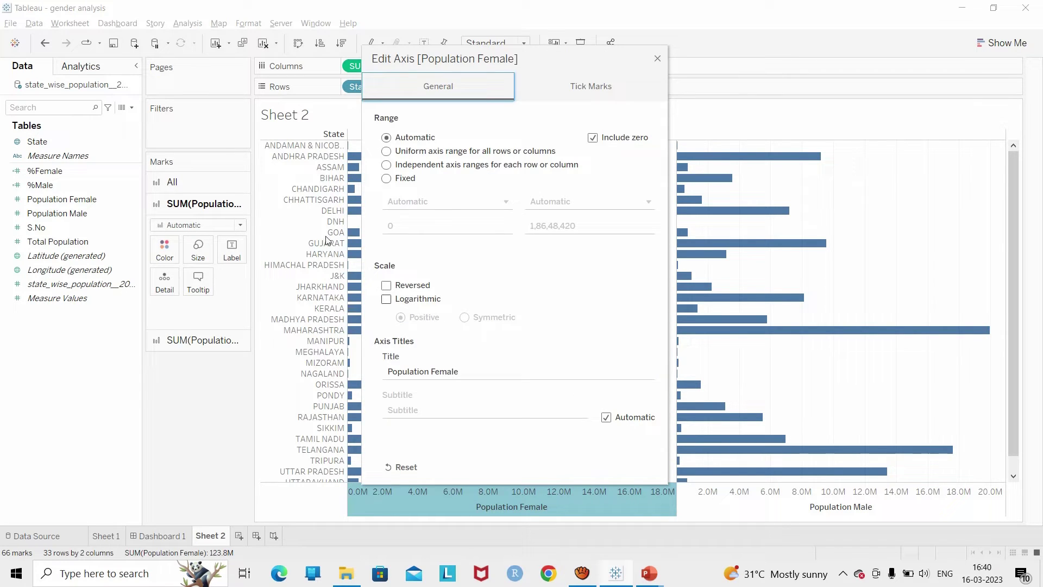
click(387, 285)
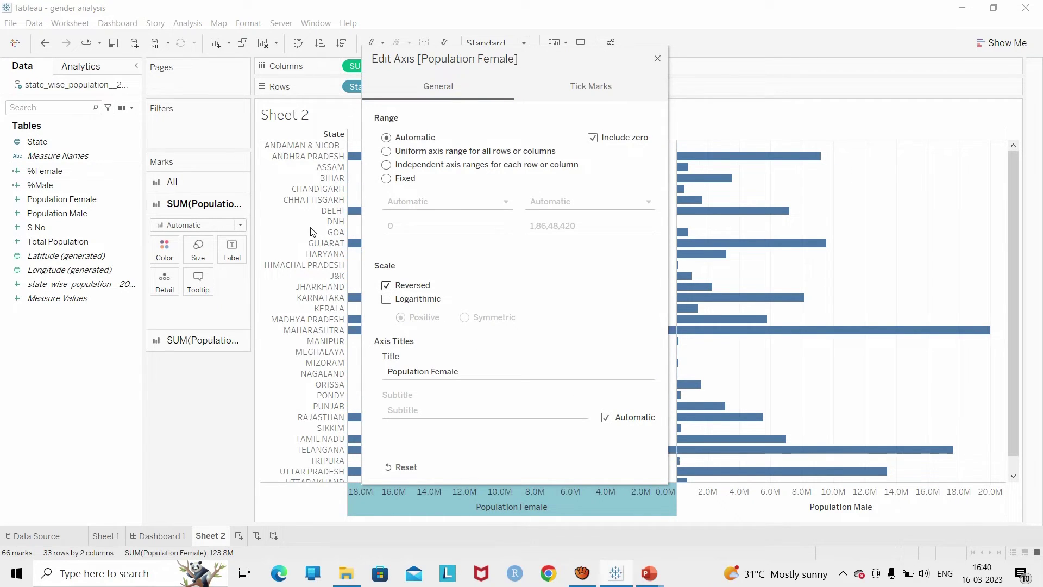
click(524, 45)
click(341, 43)
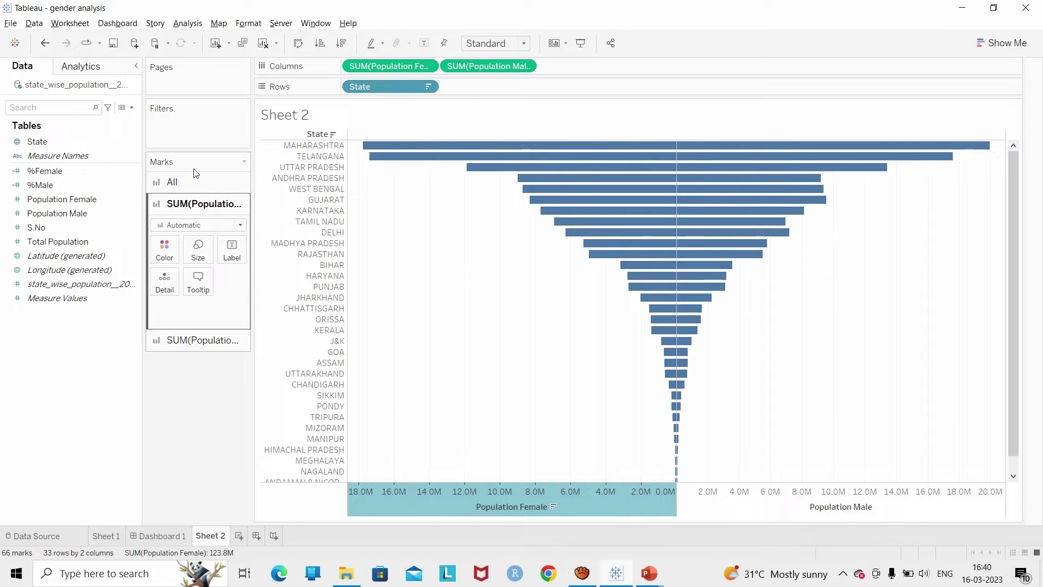
click(164, 249)
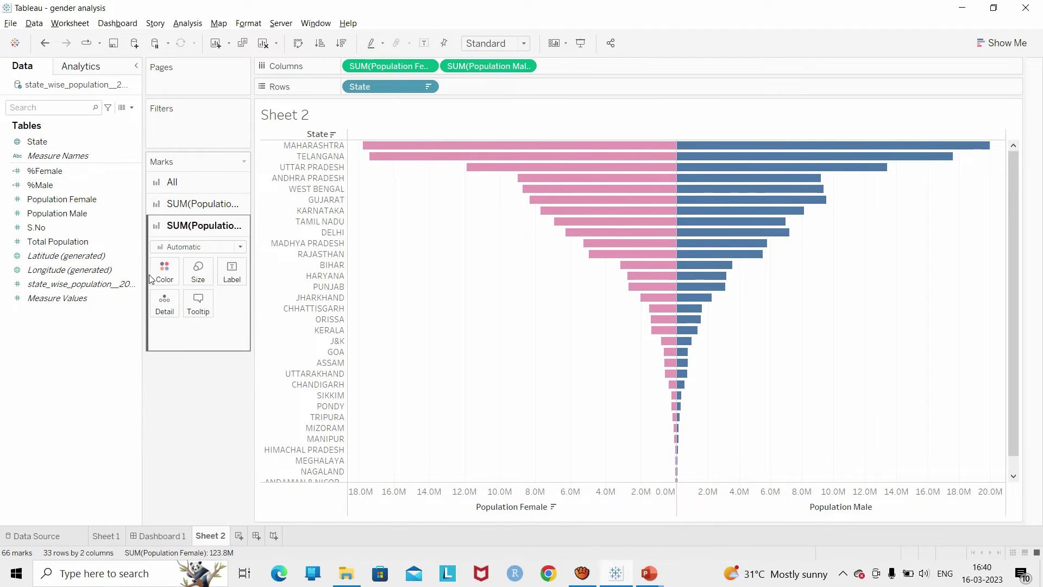
Colour the male population bars green to contrast with the pink female bars.
click(165, 271)
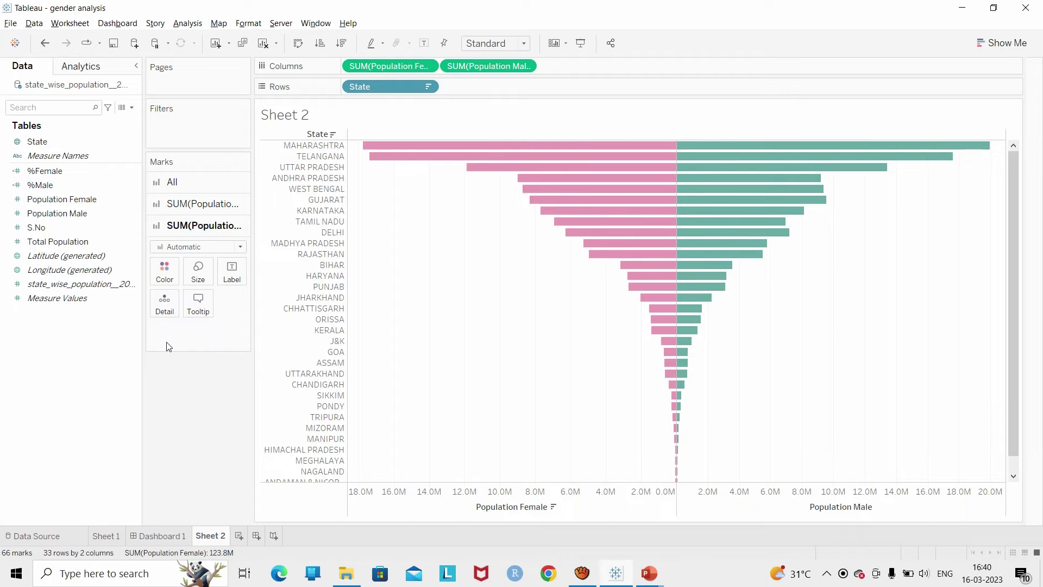
click(92, 241)
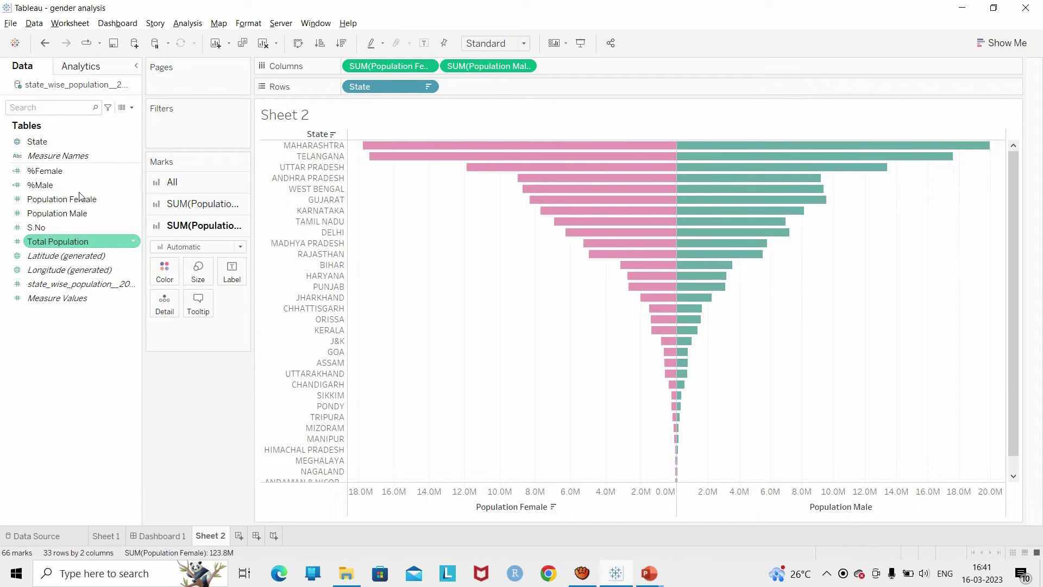
Add Total Population beside both gender measures and set all marks to Bar.
mouse_move(58, 241)
mouse_down()
mouse_move(62, 187)
mouse_move(228, 77)
mouse_move(429, 41)
mouse_move(399, 60)
mouse_move(380, 114)
mouse_up()
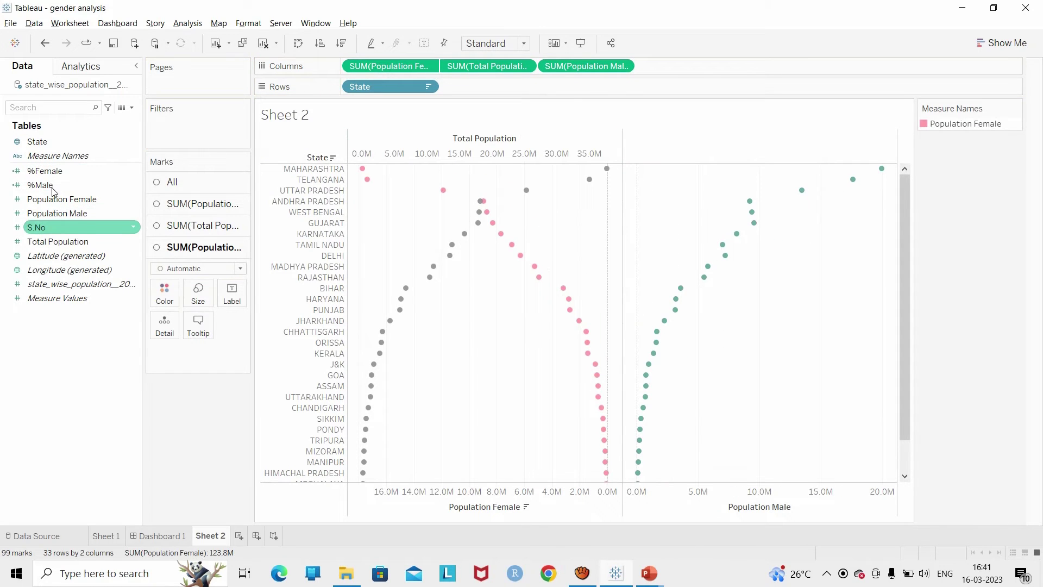
mouse_move(58, 241)
mouse_down()
mouse_move(432, 144)
mouse_move(560, 130)
mouse_up()
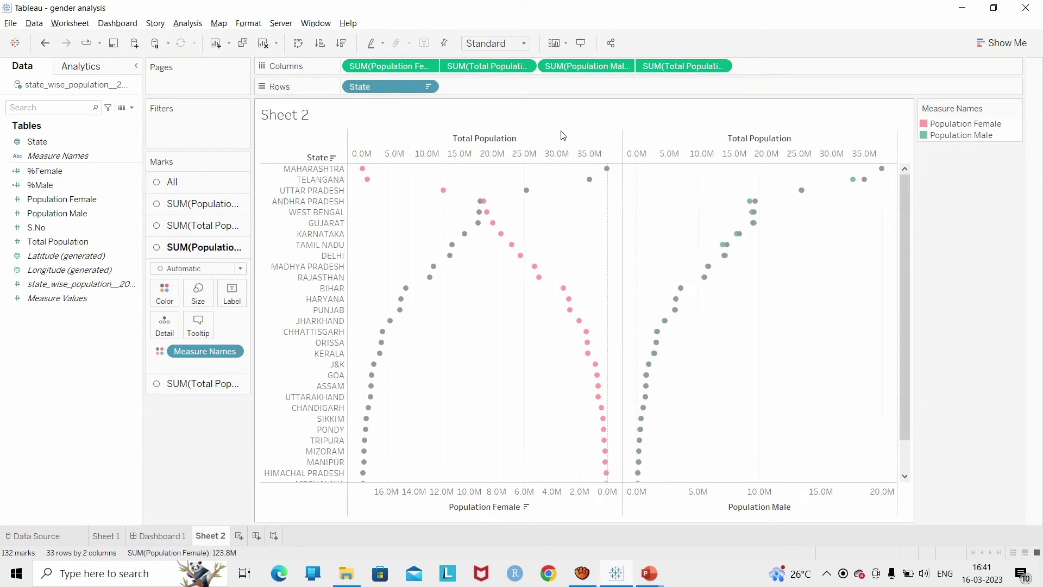
click(187, 181)
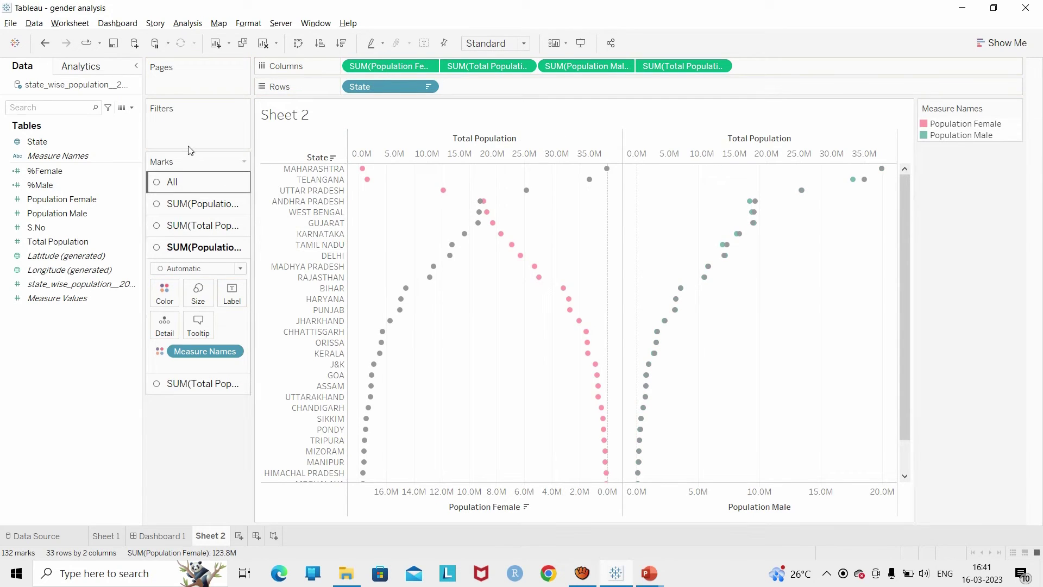
click(198, 203)
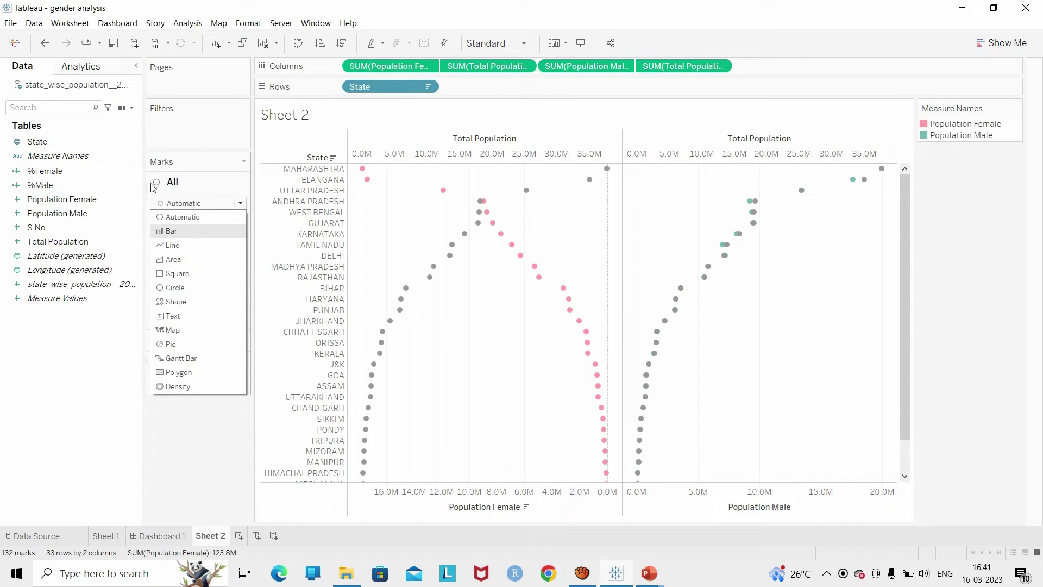
key(Return)
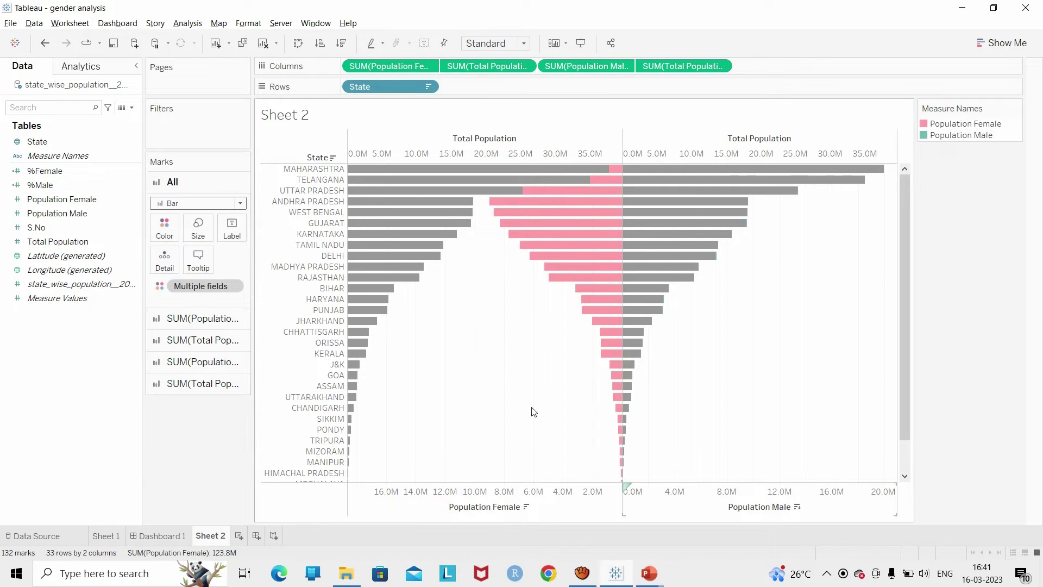
Synchronize the Population Male and Population Female axes with their Total Population dual axes.
right_click(667, 502)
key(Up)
key(Up)
key(Return)
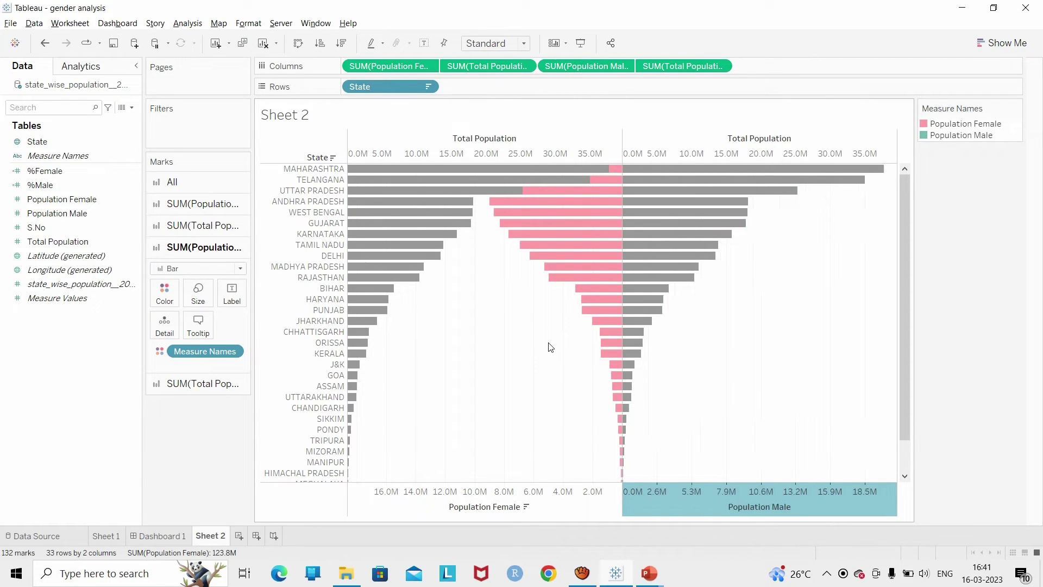
click(461, 409)
key(shift+F10)
key(Down)
key(Down)
key(Down)
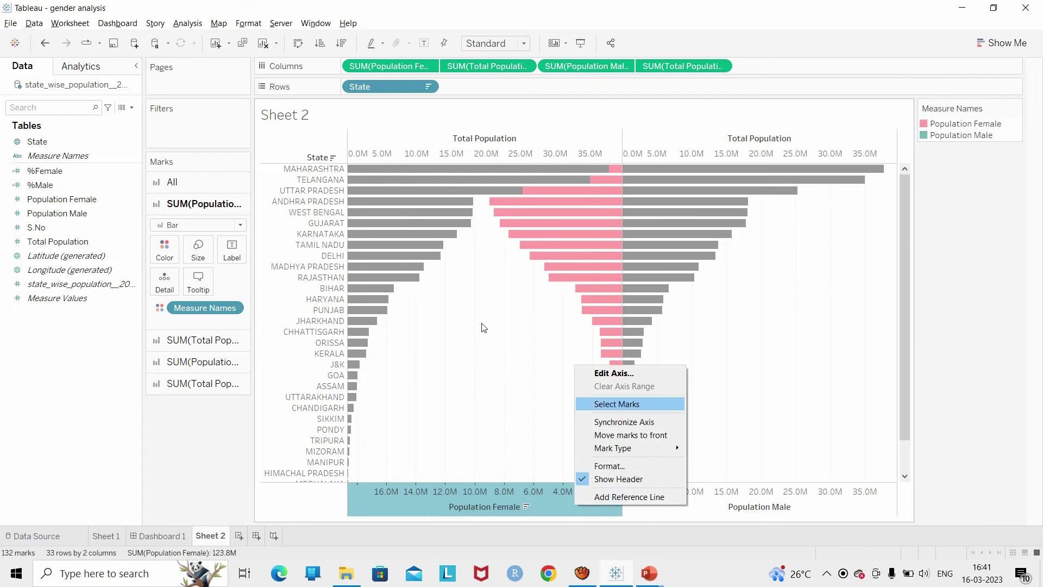
key(Return)
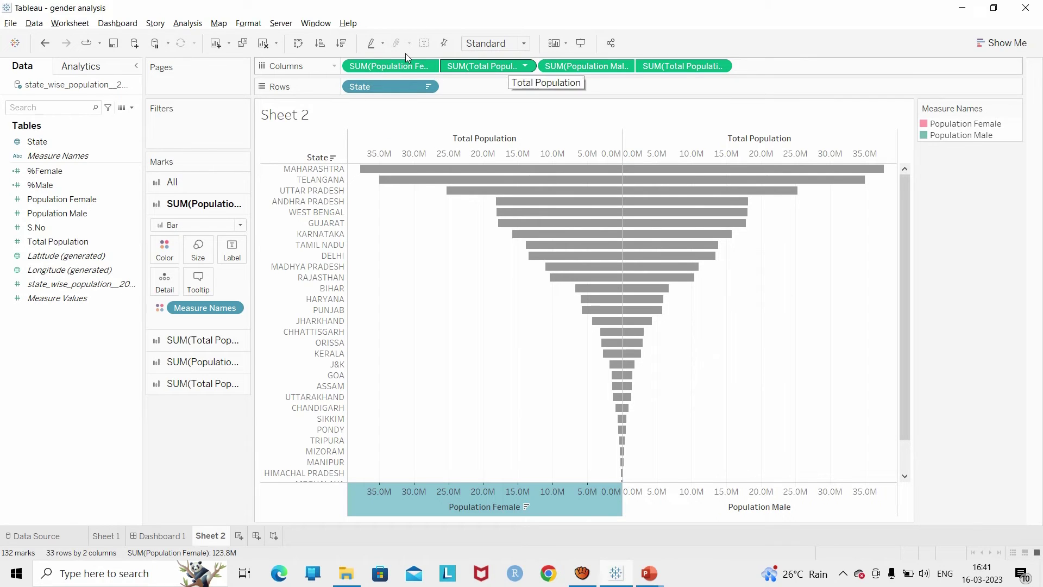
Move each Total Population pill ahead of its gender pill and reverse the left Total Population axis.
drag(483, 66, 285, 54)
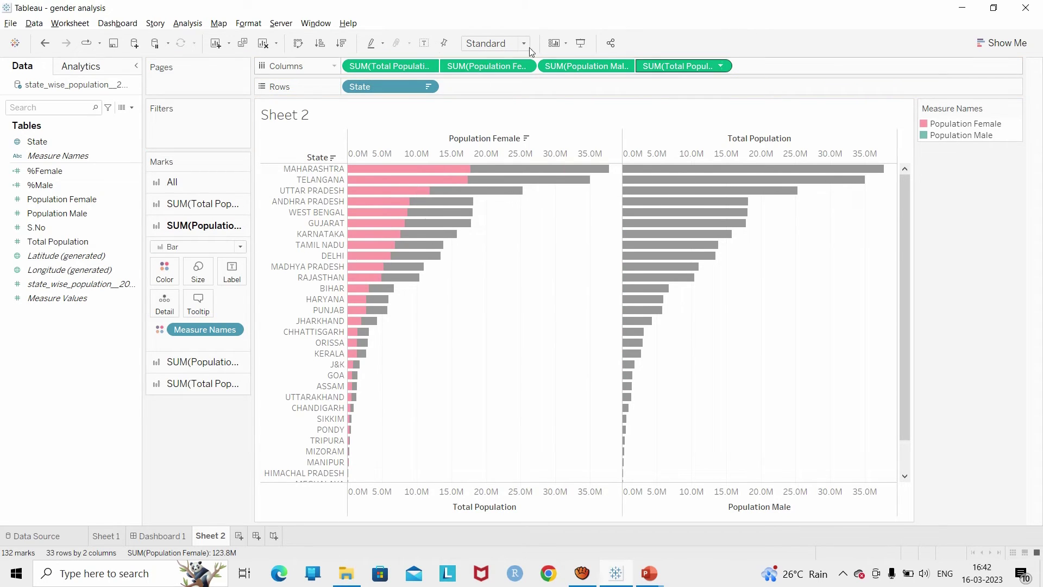
drag(683, 65, 428, 51)
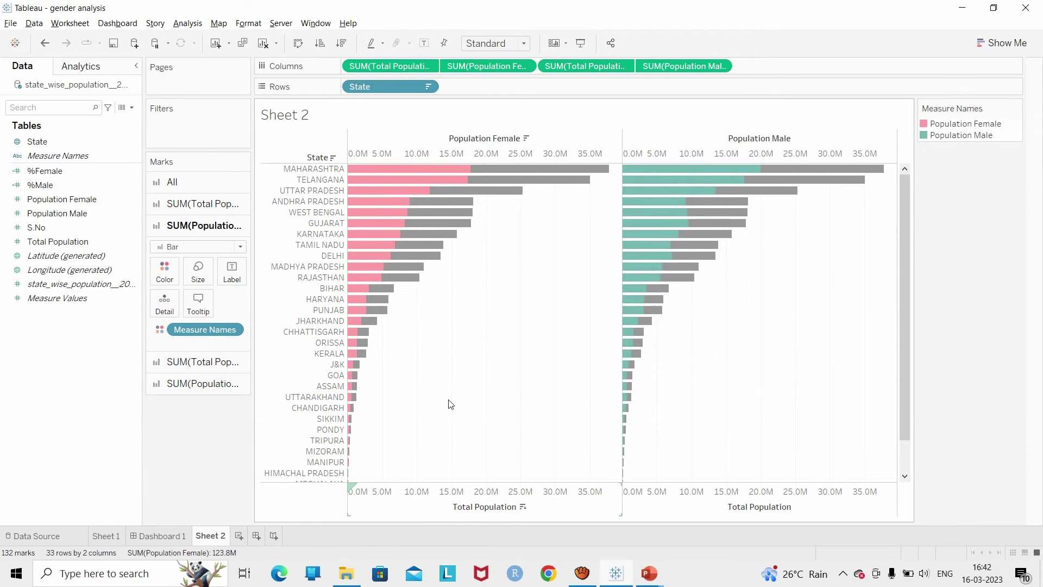
right_click(560, 497)
key(Up)
key(Up)
key(Up)
key(Up)
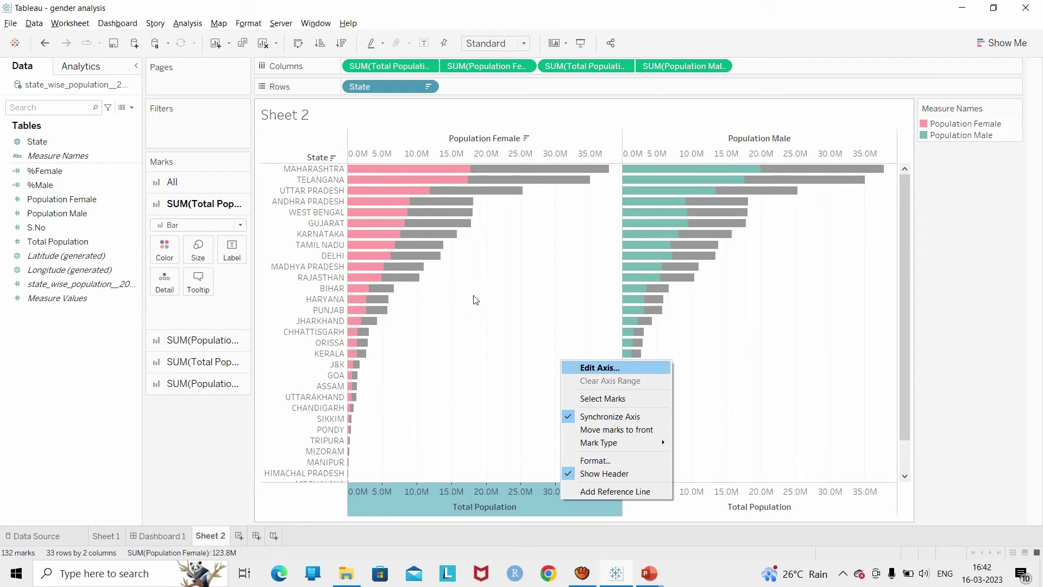
key(Return)
click(386, 285)
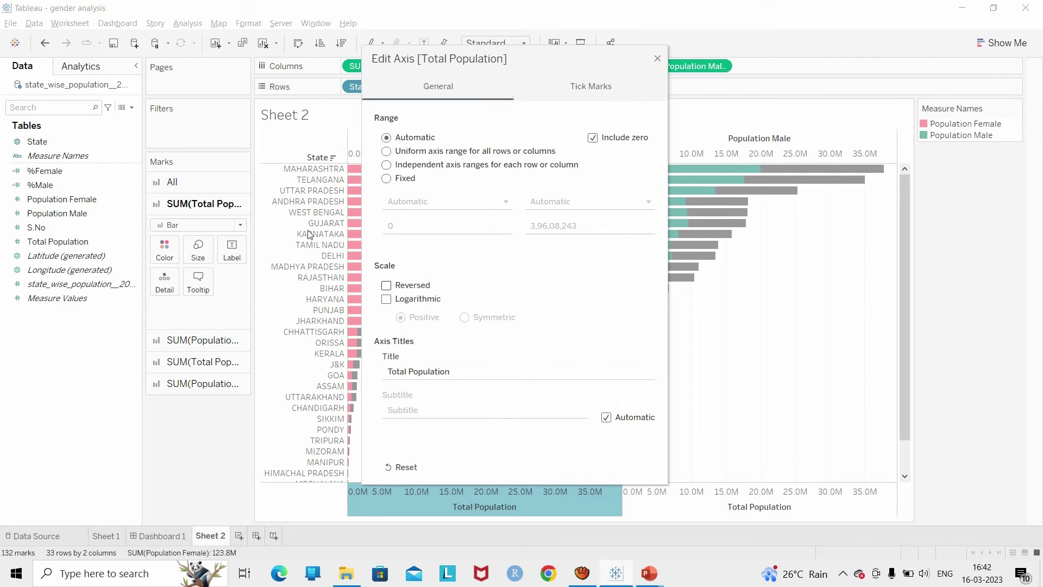
key(Escape)
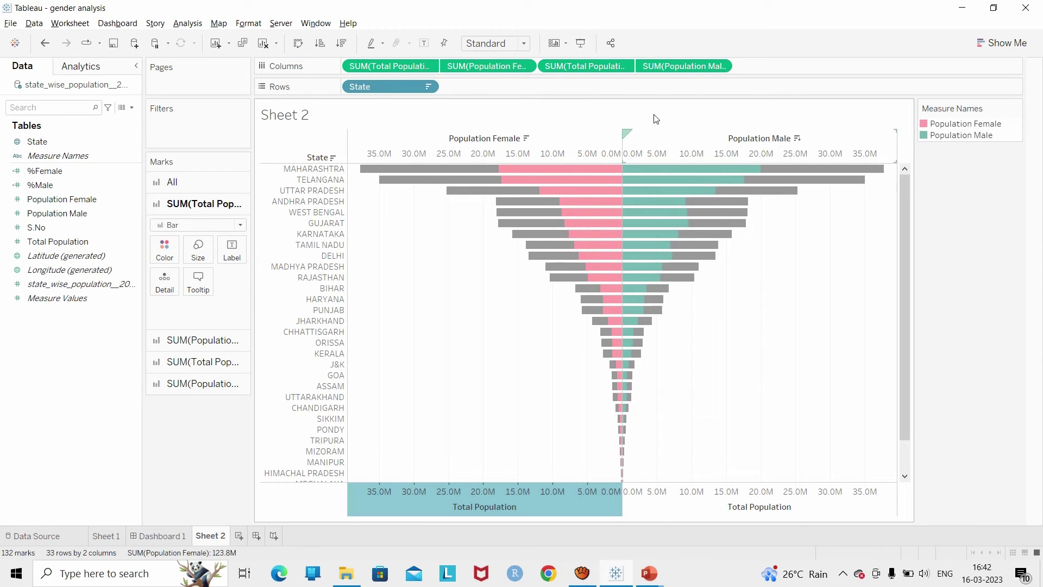
Hide the top Population Female and Male headers and review the %Female calculation.
right_click(657, 135)
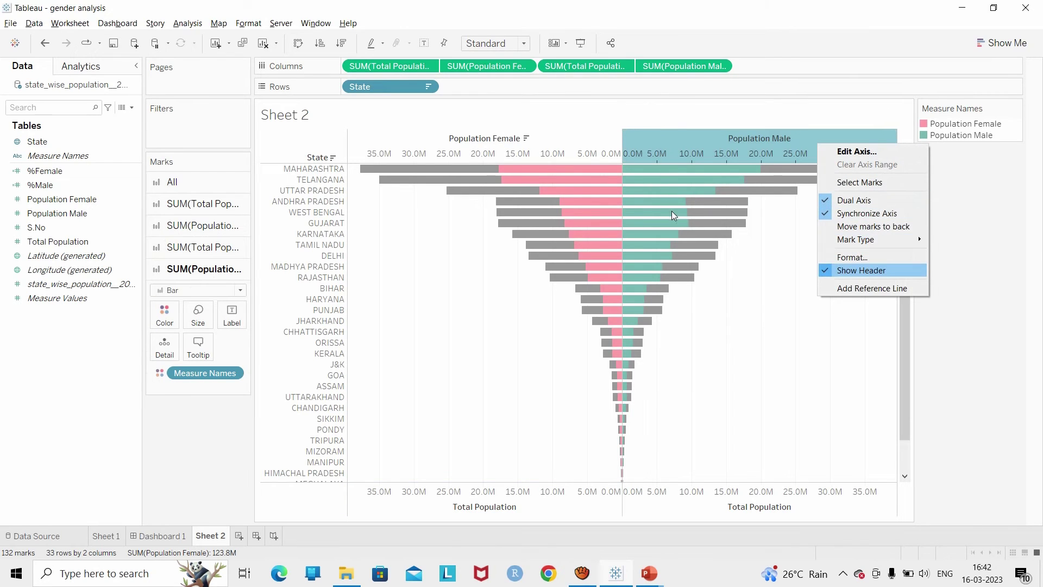
key(Return)
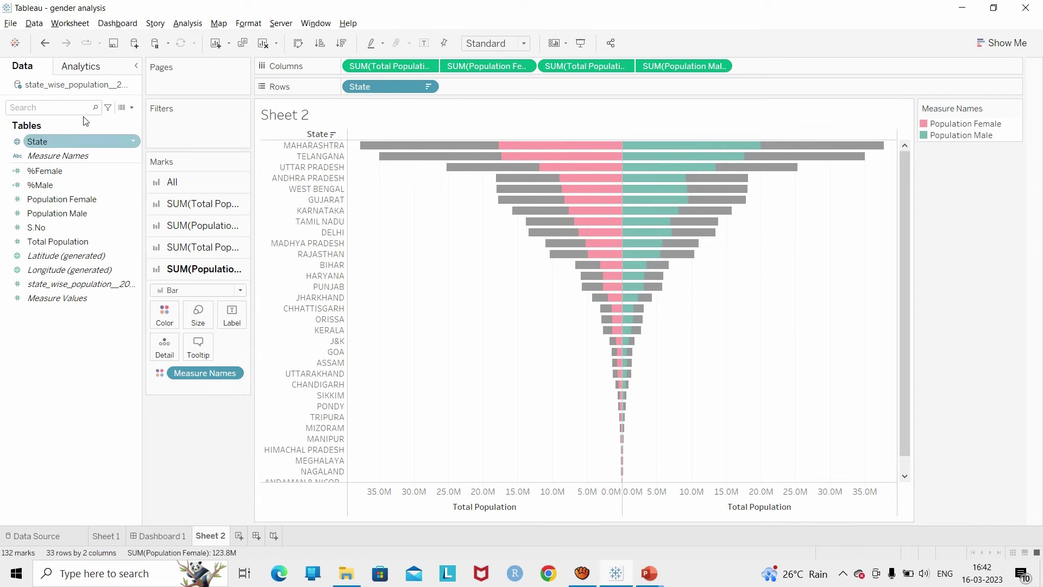
key(Down)
key(Down)
key(shift+F10)
key(Down)
key(Down)
key(Down)
key(Down)
key(Down)
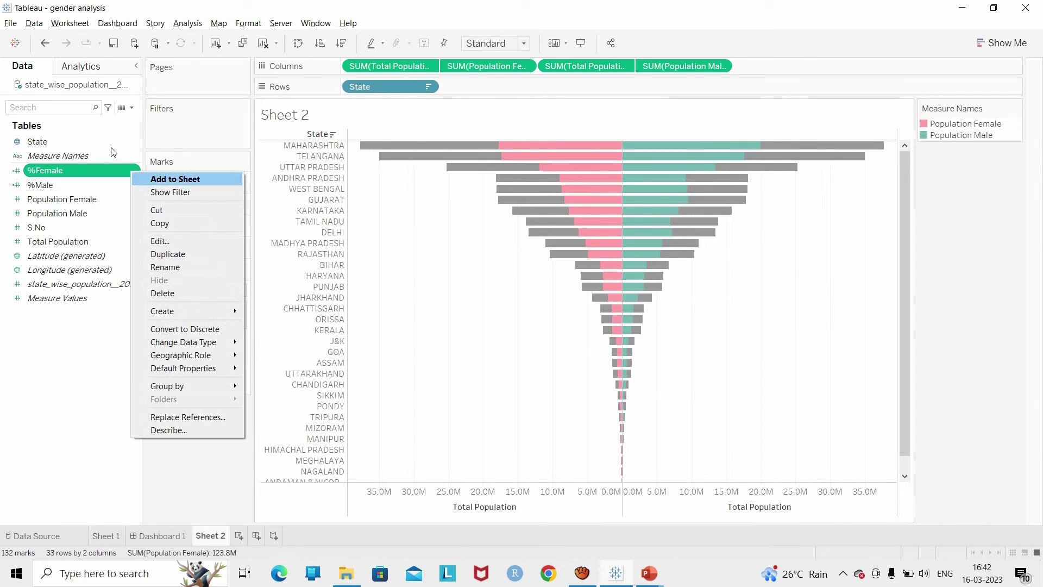
key(Return)
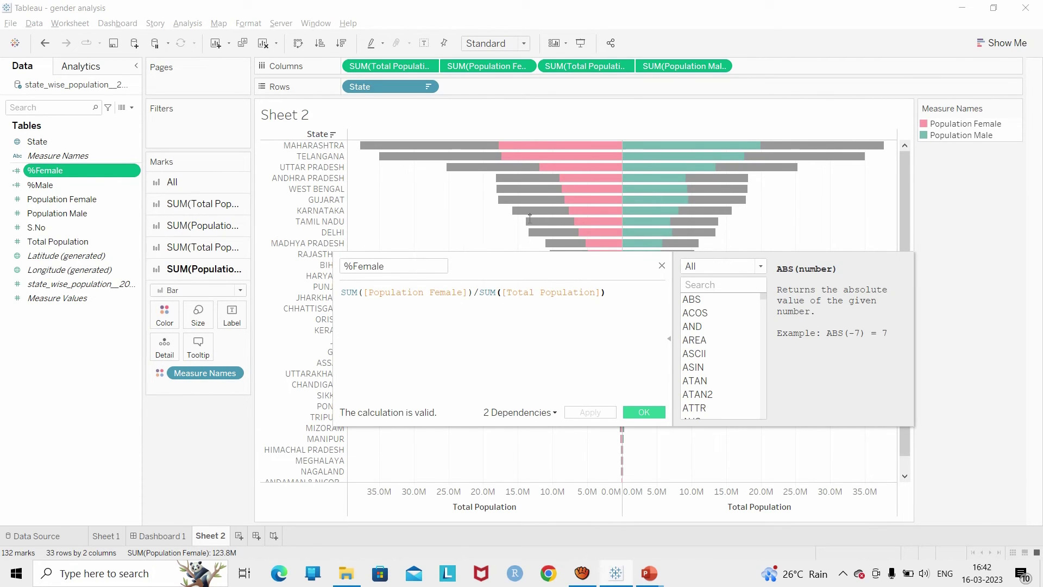
key(Escape)
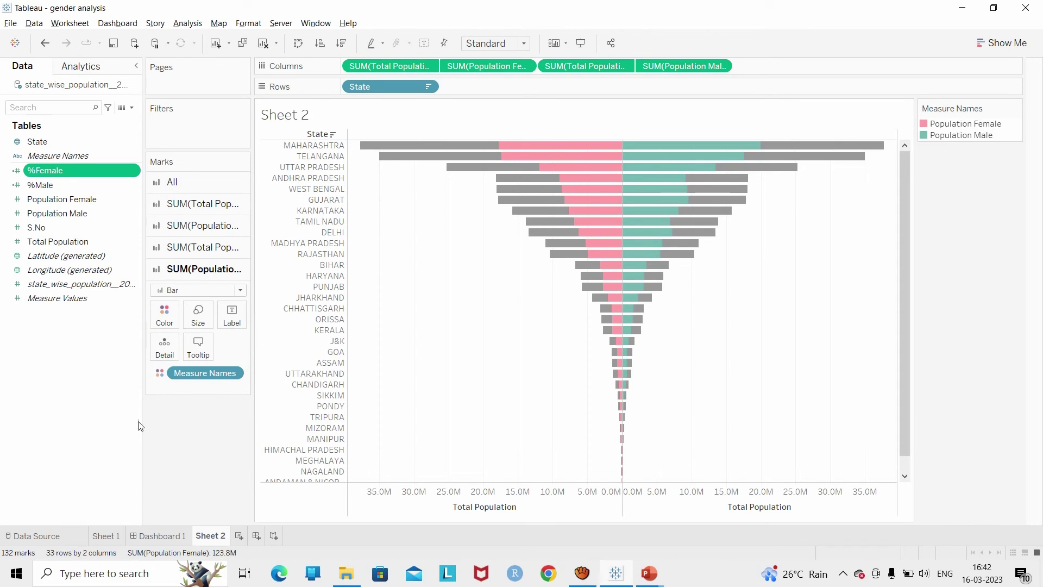
key(ctrl+shift+Tab)
Present Dashboard 1's 'State wise Gender Split of the Population of India- 2019' chart full-screen.
key(F7)
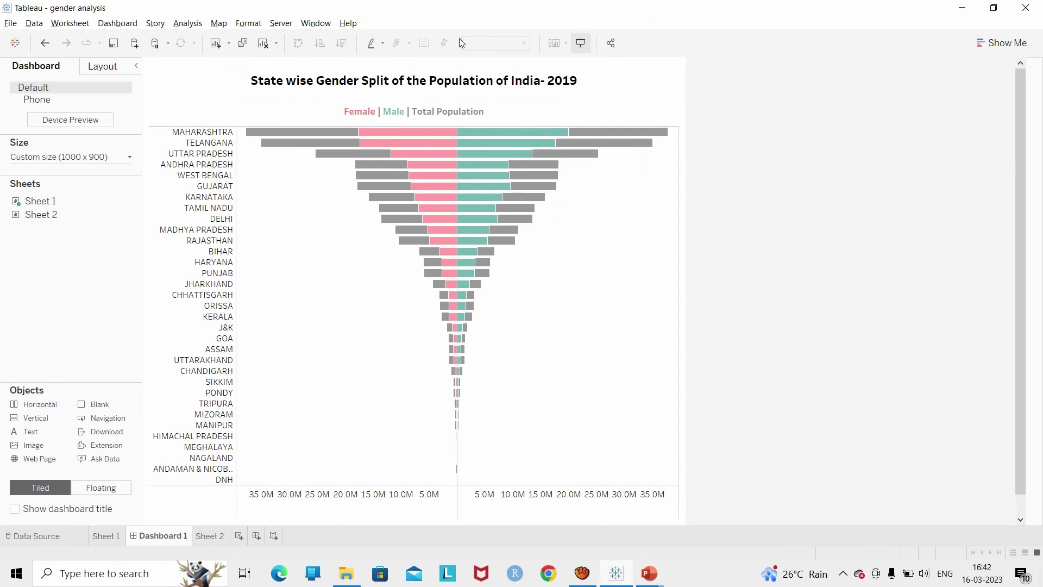